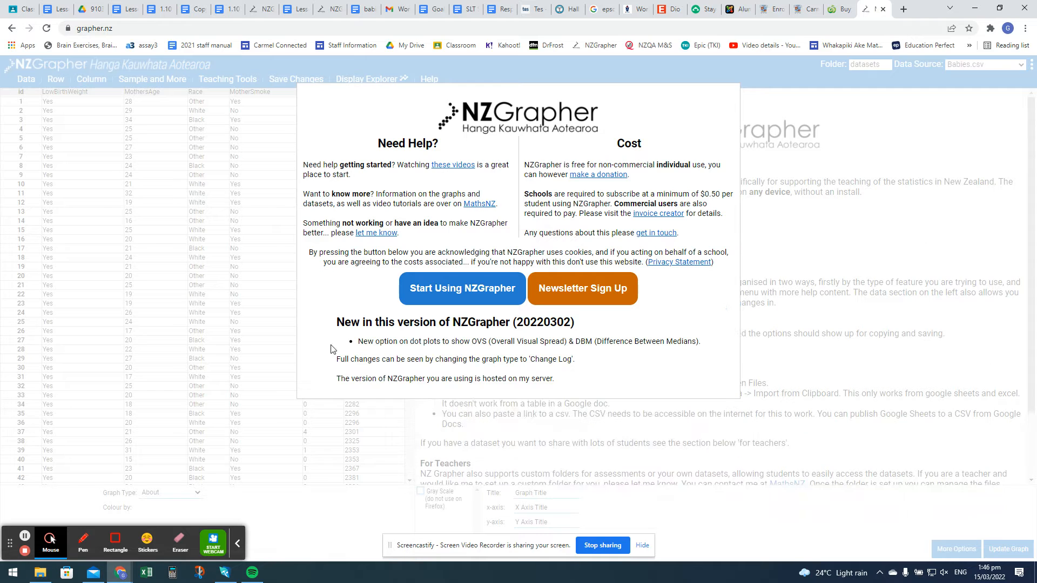
- Dismiss the welcome message, switch the data folder to "carmel", and close the welcome message that reappears
{"action": "left_click", "coordinate": [476, 296]}
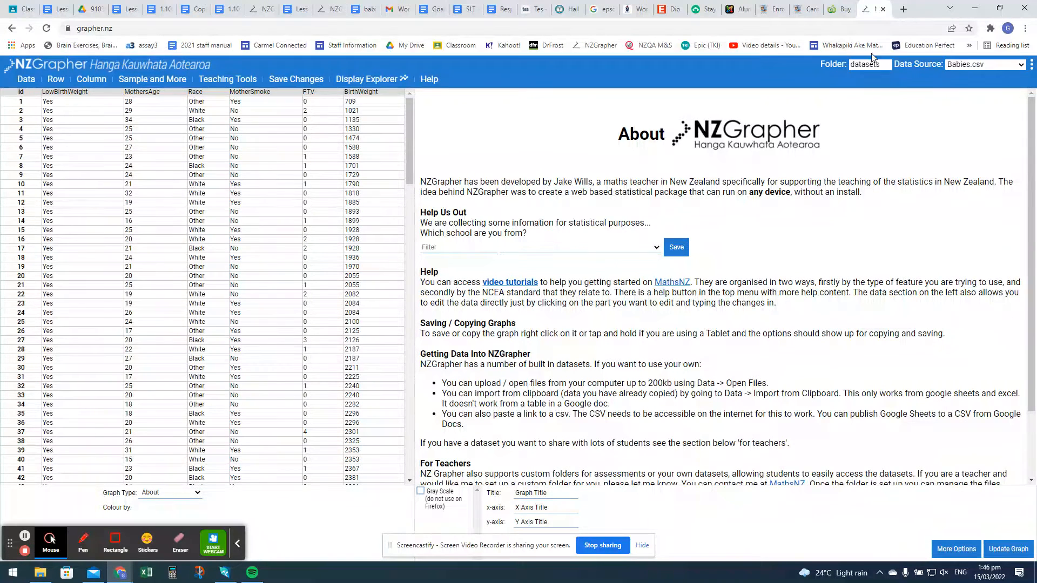
{"action": "left_click", "coordinate": [882, 66]}
{"action": "key", "text": "BackSpace"}
{"action": "key", "text": "BackSpace"}
{"action": "key", "text": "BackSpace"}
{"action": "key", "text": "BackSpace"}
{"action": "key", "text": "BackSpace"}
{"action": "key", "text": "BackSpace"}
{"action": "key", "text": "BackSpace"}
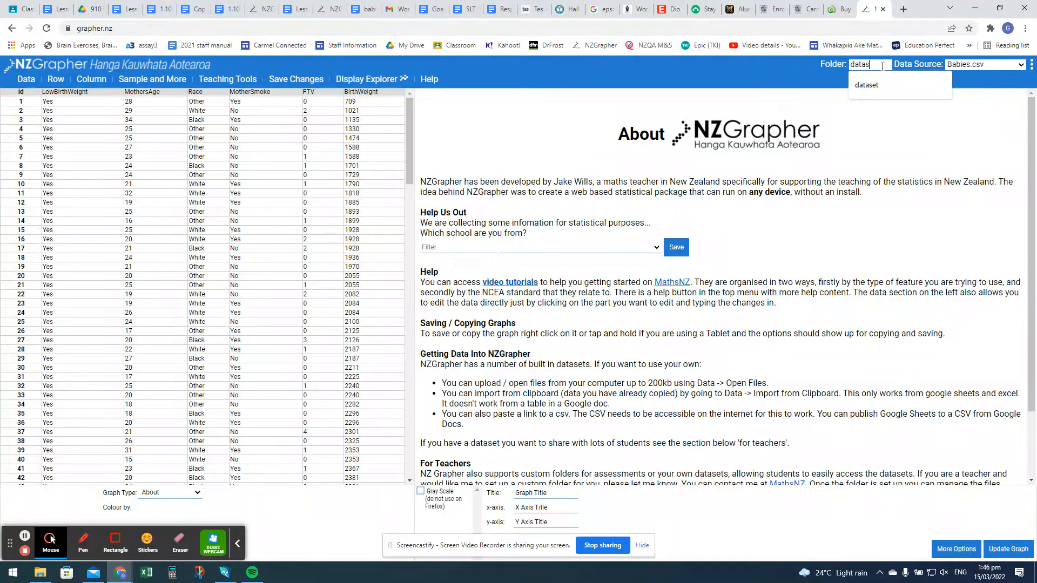
{"action": "type", "text": "carmel"}
{"action": "key", "text": "Return"}
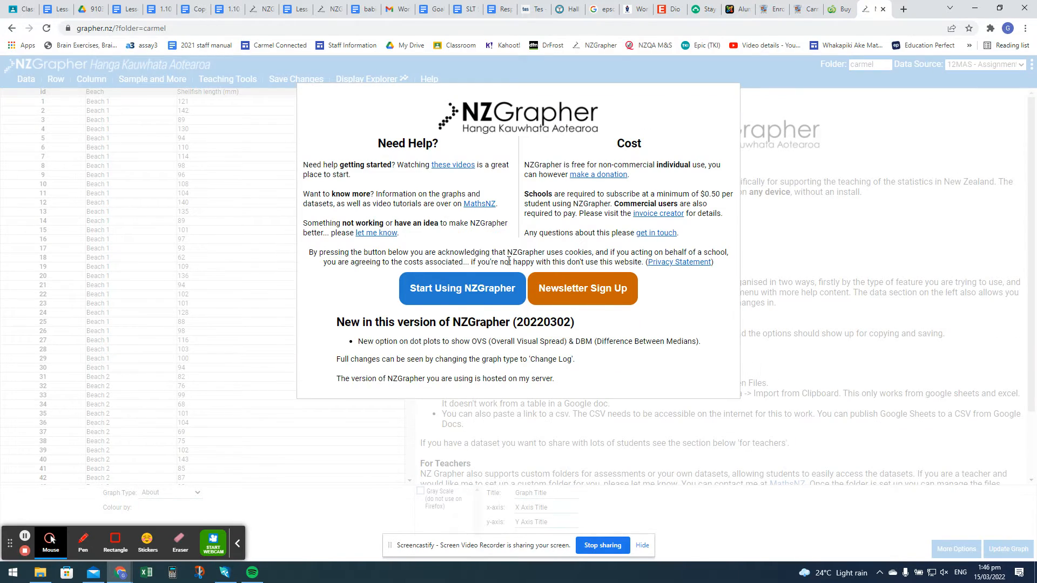
{"action": "left_click", "coordinate": [484, 295]}
- Load the Babies.csv dataset from the carmel folder as the data source
{"action": "left_click", "coordinate": [1007, 65]}
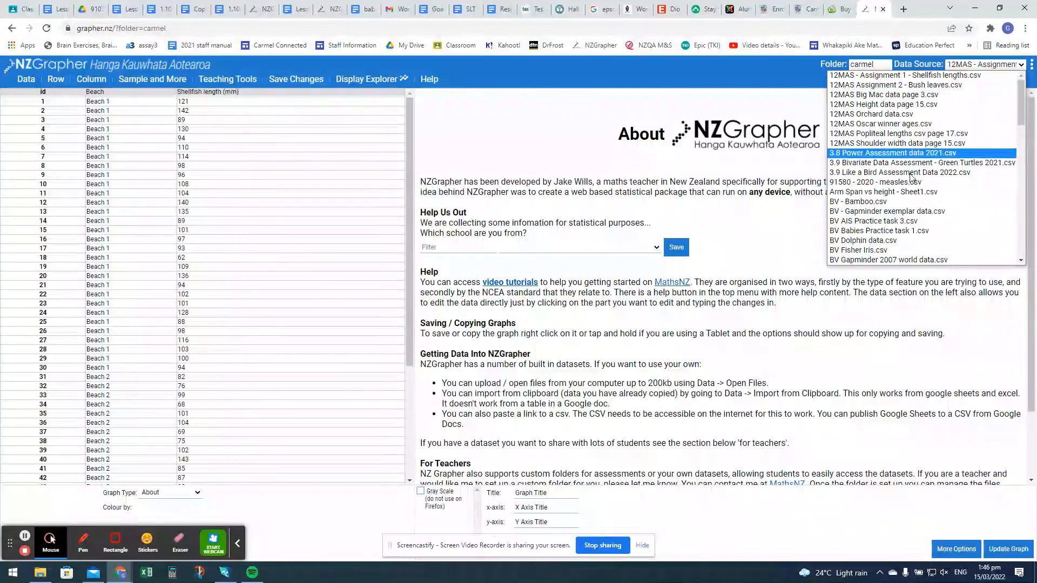
{"action": "scroll", "coordinate": [903, 236], "scroll_direction": "down", "scroll_amount": 3}
{"action": "scroll", "coordinate": [903, 236], "scroll_direction": "down", "scroll_amount": 3}
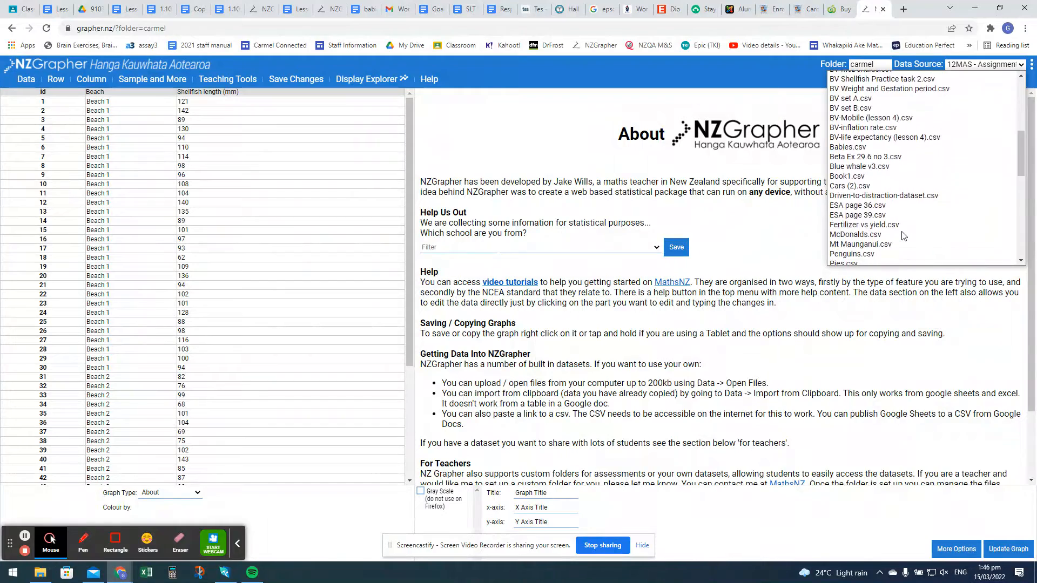
{"action": "scroll", "coordinate": [893, 121], "scroll_direction": "up", "scroll_amount": 1}
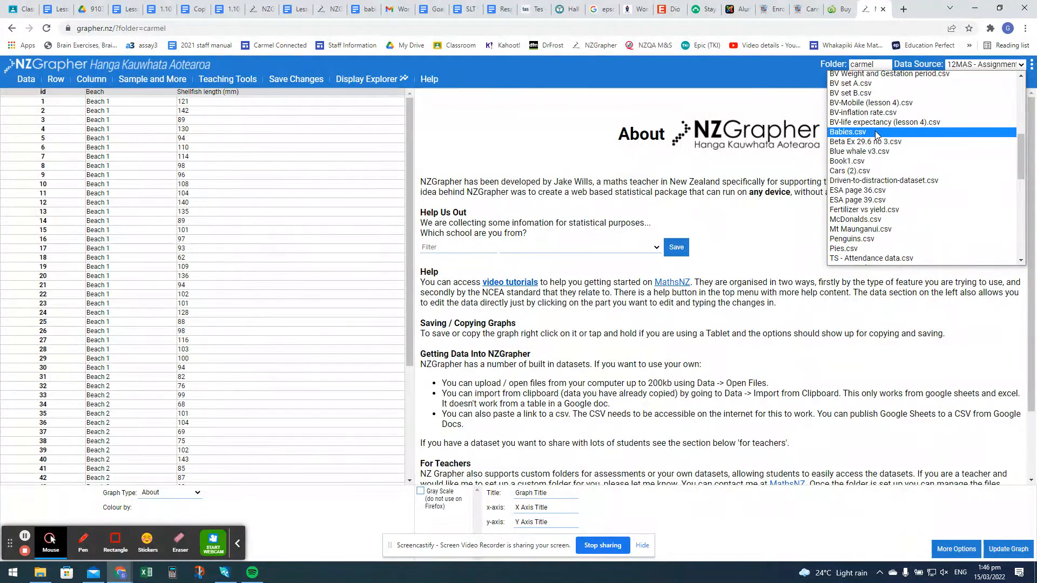
{"action": "left_click", "coordinate": [876, 135]}
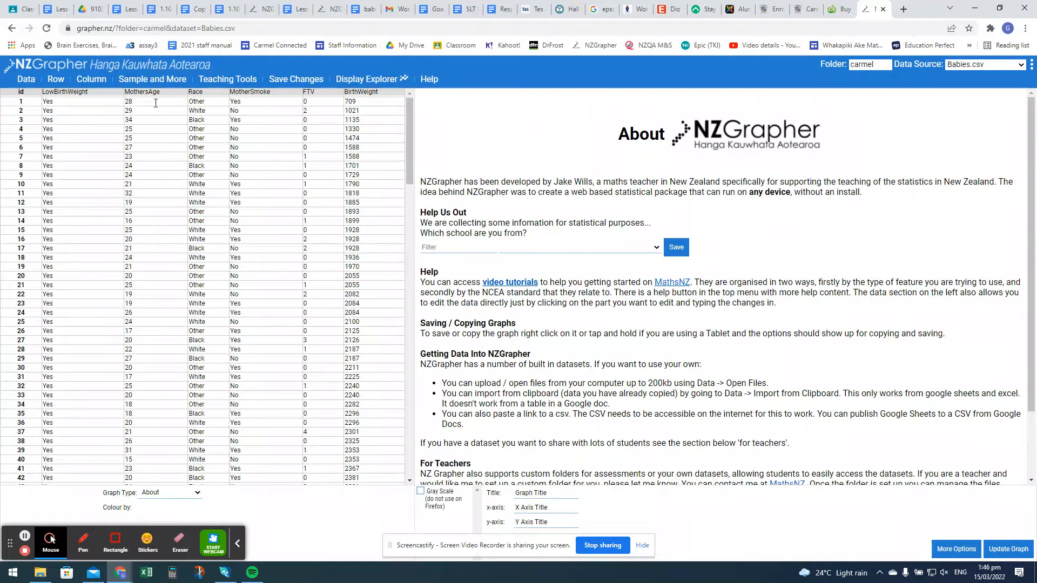
- Create a dot plot (and box and whisker) of BirthWeight, split by MotherSmoke as the first category
{"action": "scroll", "coordinate": [83, 295], "scroll_direction": "down", "scroll_amount": 16}
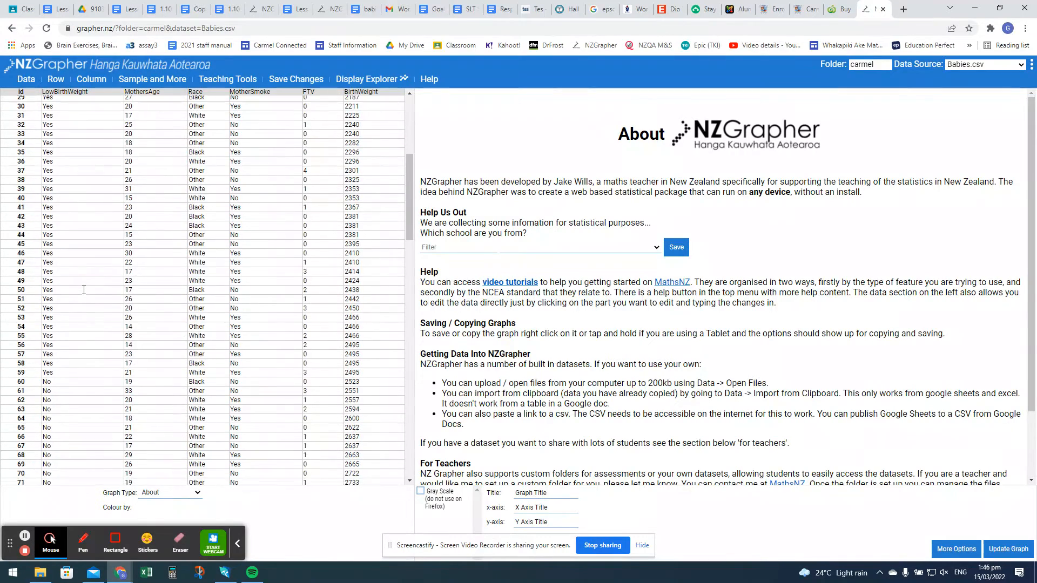
{"action": "scroll", "coordinate": [83, 290], "scroll_direction": "up", "scroll_amount": 16}
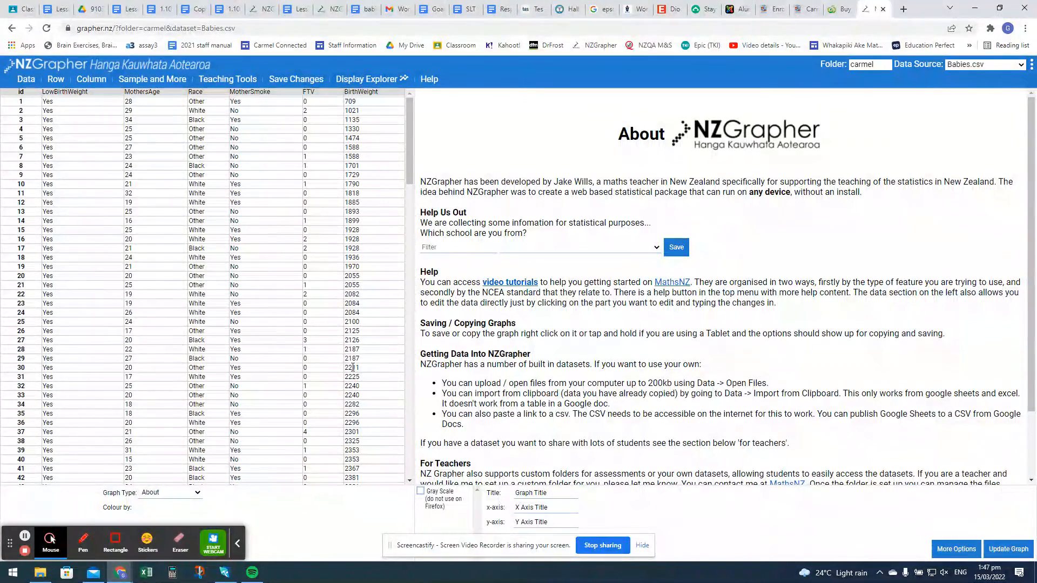
{"action": "left_click", "coordinate": [184, 497]}
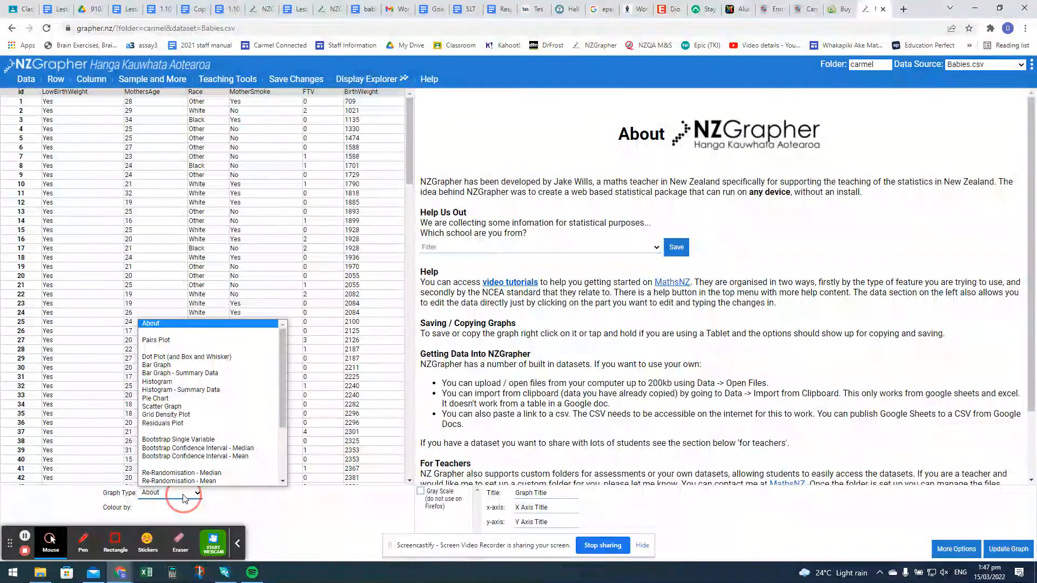
{"action": "left_click", "coordinate": [189, 359]}
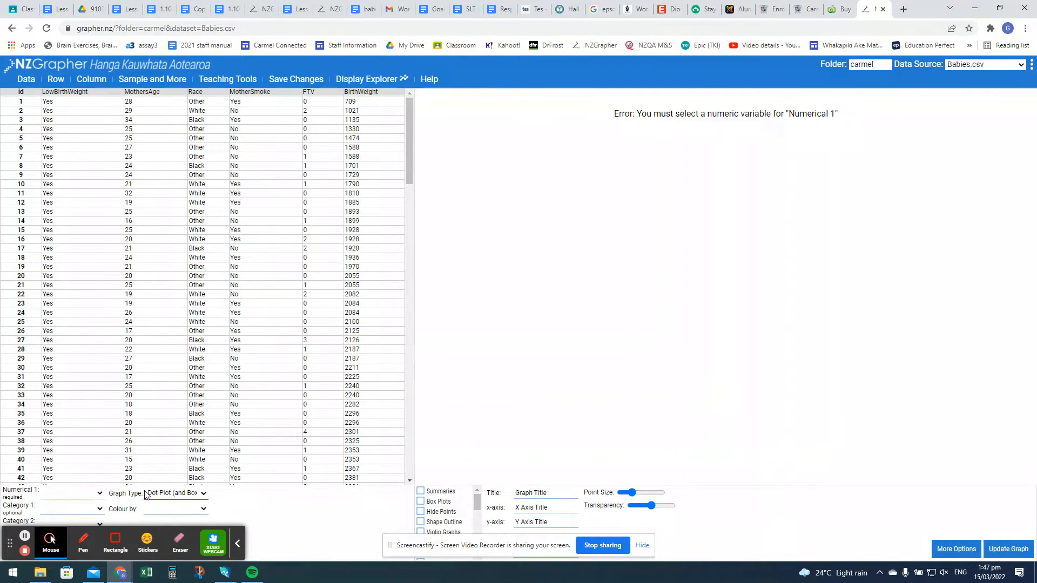
{"action": "left_click", "coordinate": [74, 492]}
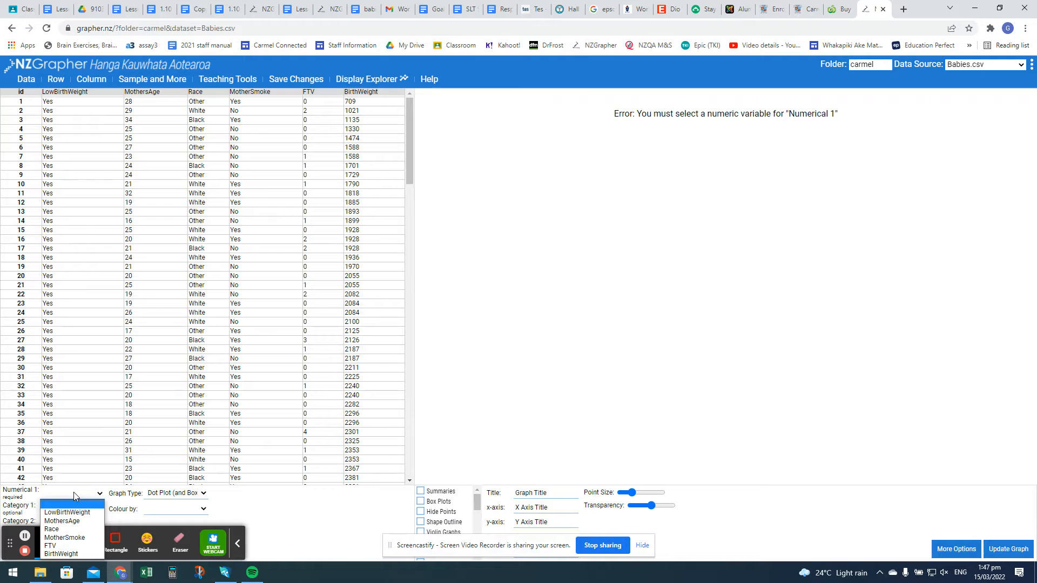
{"action": "left_click", "coordinate": [72, 554]}
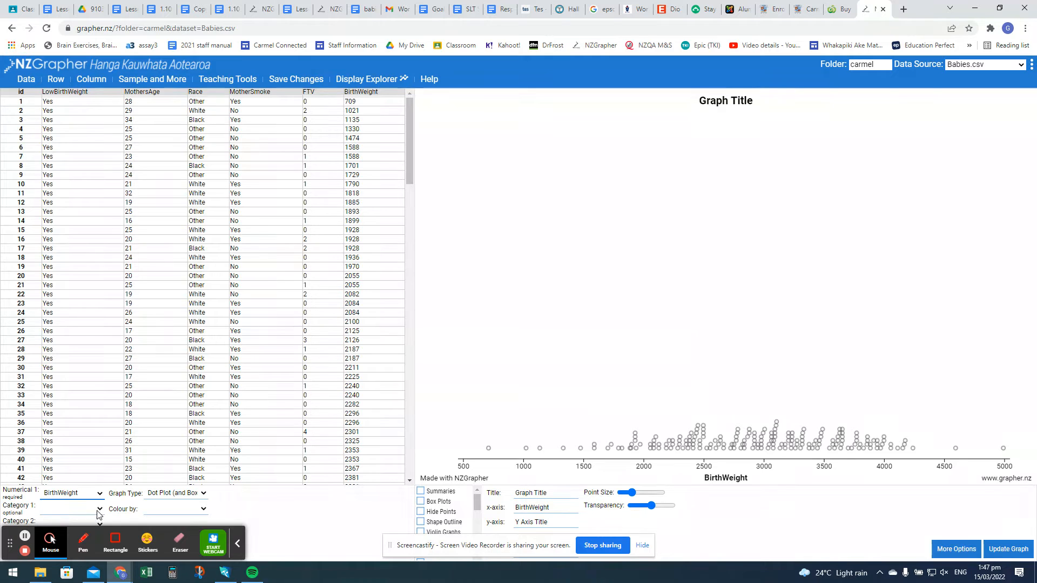
{"action": "left_click", "coordinate": [99, 510]}
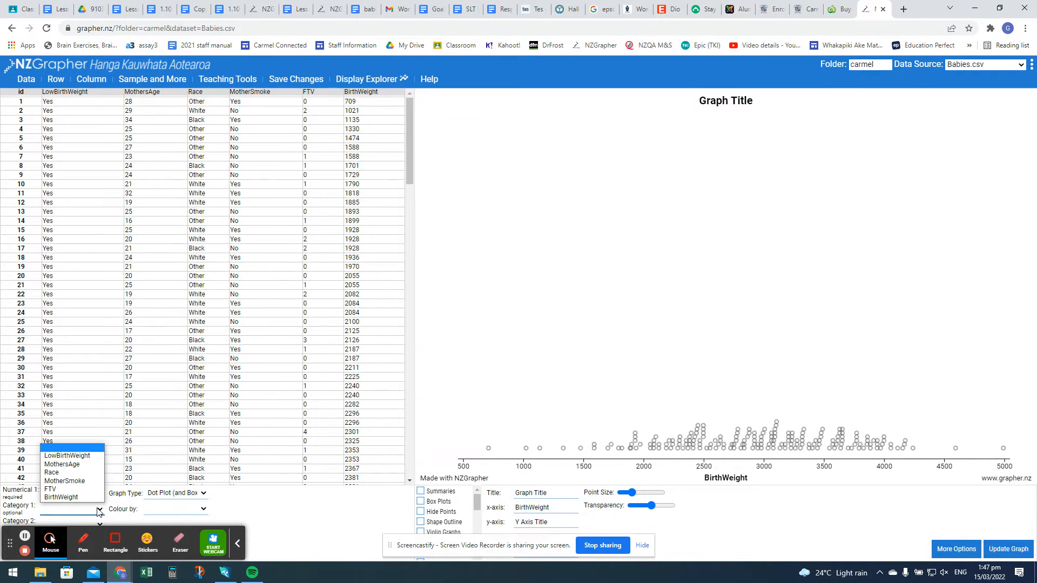
{"action": "left_click", "coordinate": [74, 481]}
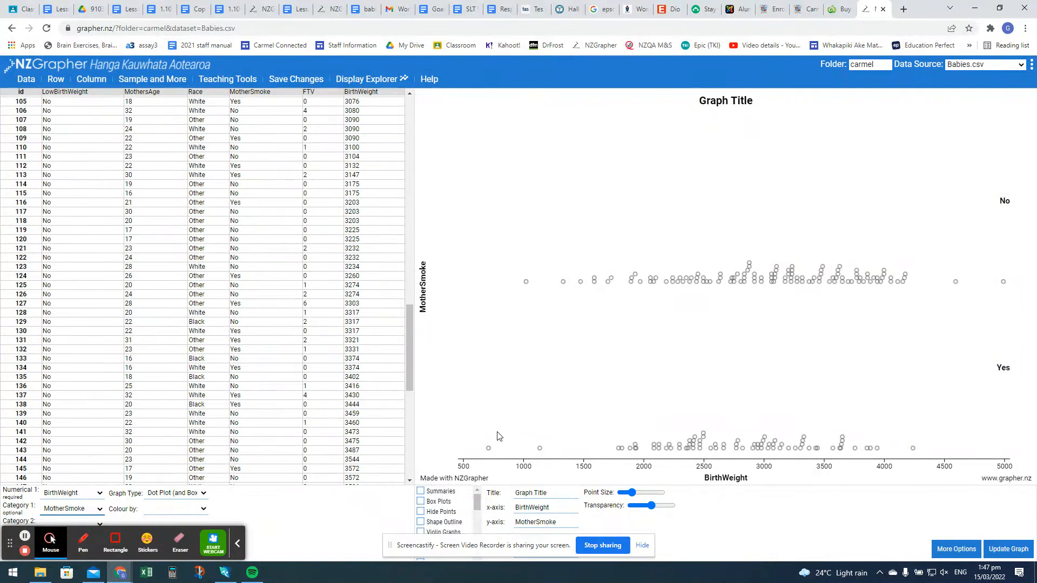
- Add the shape outline, stacked dots and gridlines to the birth weight dot plot
{"action": "left_click", "coordinate": [421, 523]}
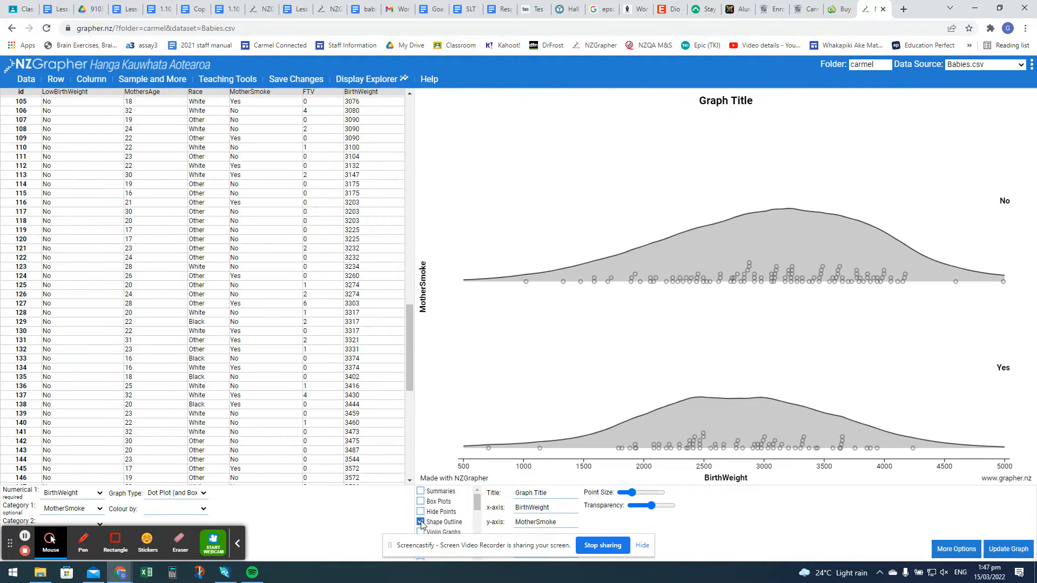
{"action": "scroll", "coordinate": [444, 524], "scroll_direction": "down", "scroll_amount": 3}
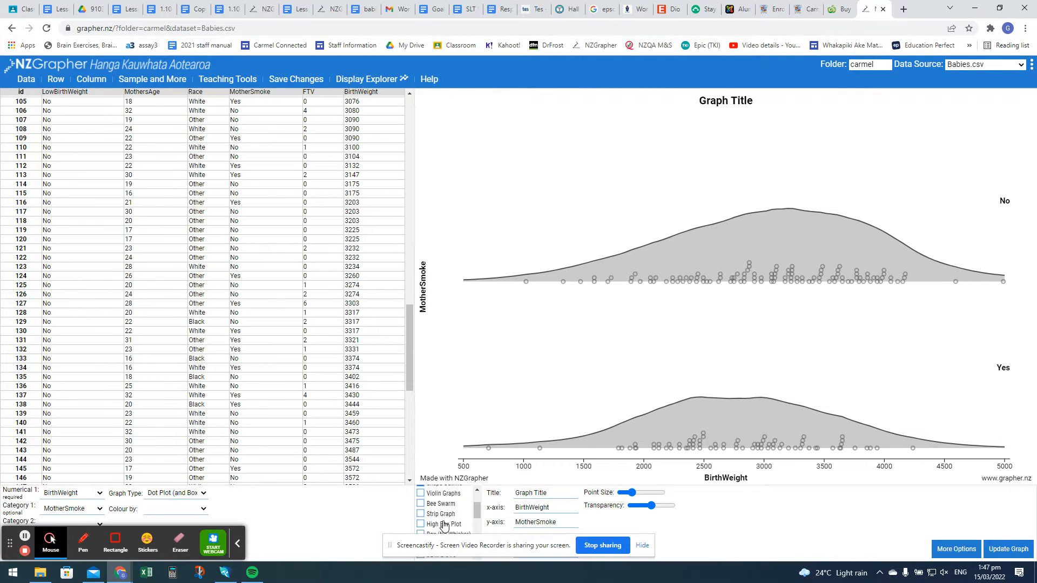
{"action": "scroll", "coordinate": [444, 524], "scroll_direction": "down", "scroll_amount": 5}
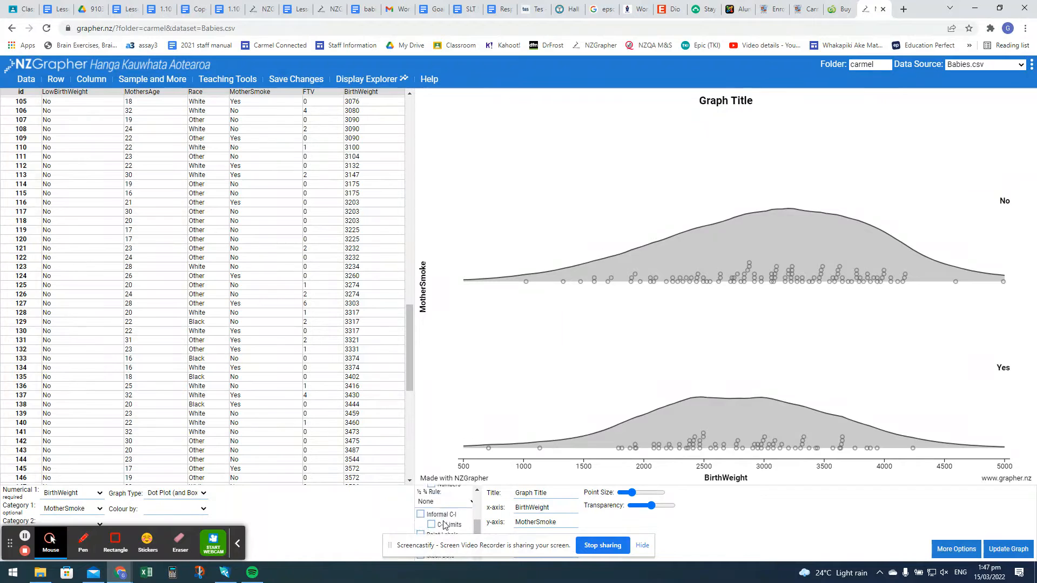
{"action": "scroll", "coordinate": [444, 524], "scroll_direction": "down", "scroll_amount": 1}
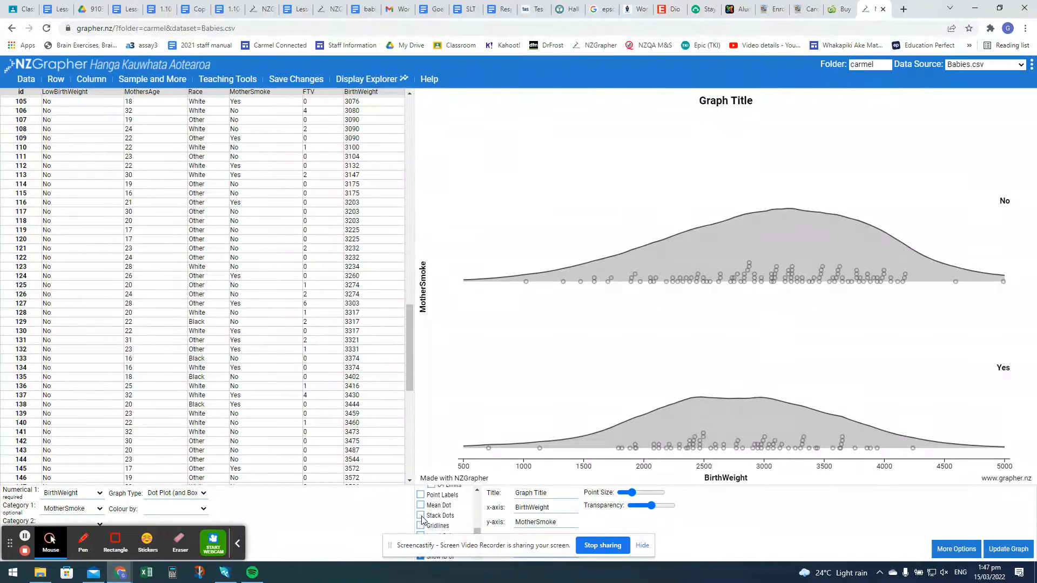
{"action": "left_click", "coordinate": [422, 517]}
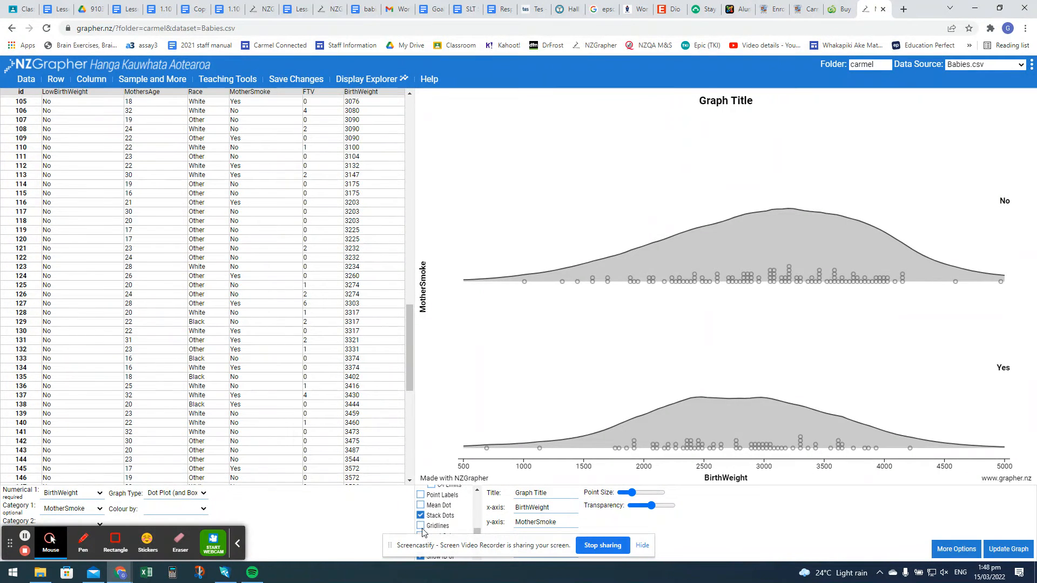
{"action": "left_click", "coordinate": [422, 528]}
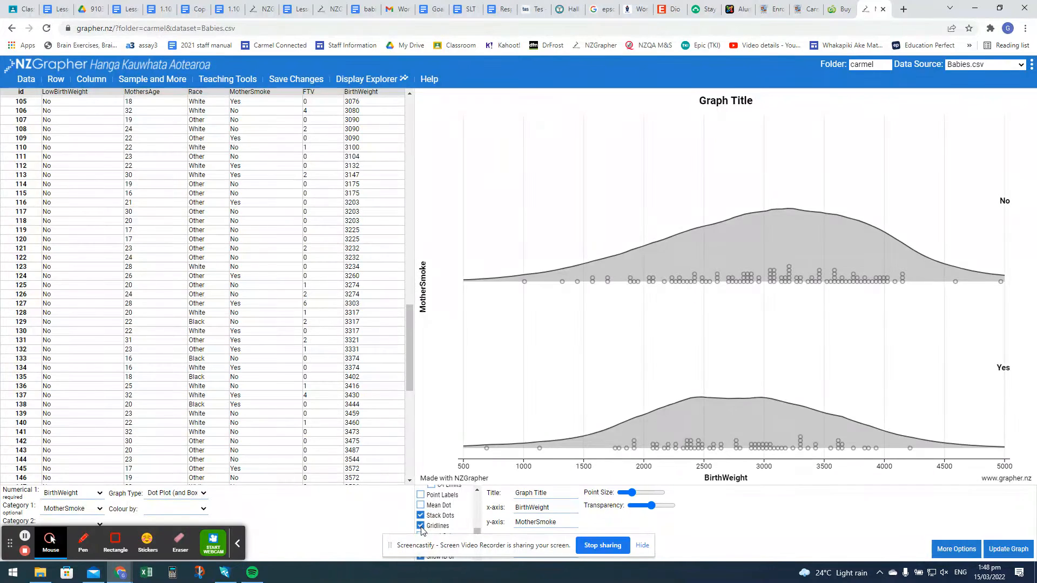
- Title the graph "Dot plot of Birth weight and if the Mothers smoke" and update it
{"action": "left_click", "coordinate": [557, 493]}
{"action": "key", "text": "BackSpace"}
{"action": "key", "text": "BackSpace"}
{"action": "key", "text": "BackSpace"}
{"action": "type", "text": "igh"}
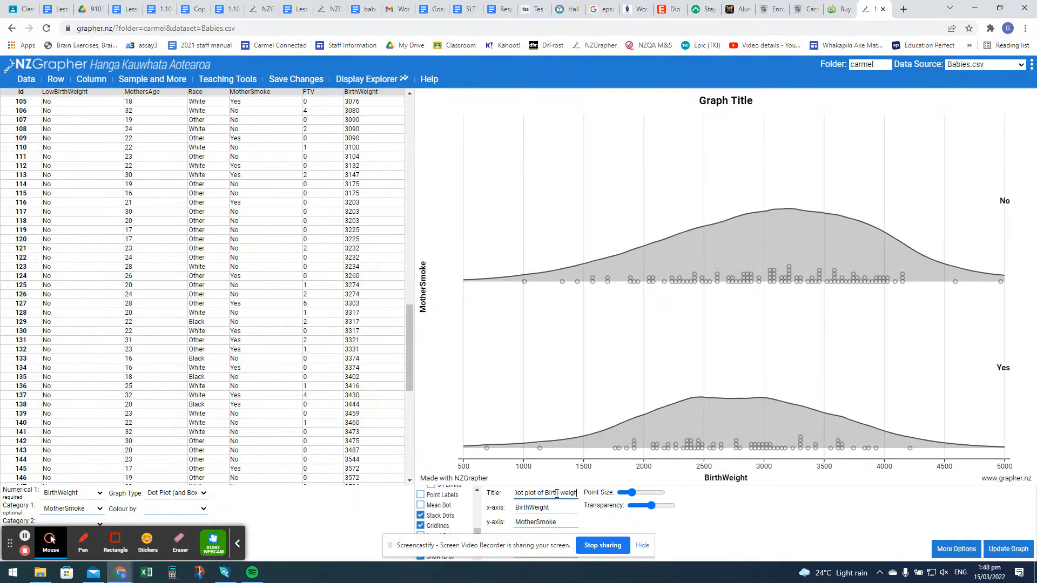
{"action": "type", "text": "t and if the Mothers smoke"}
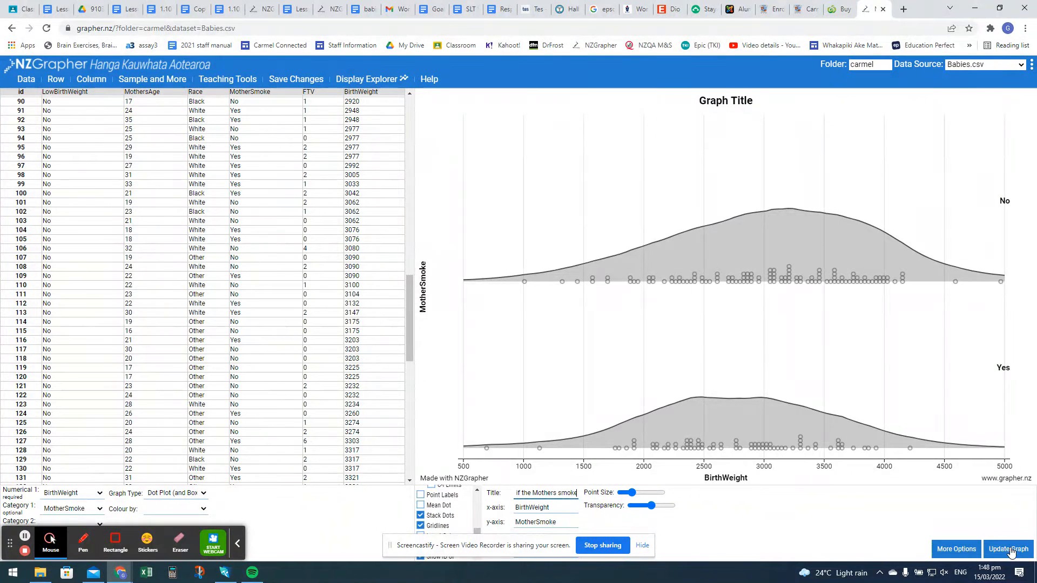
{"action": "left_click", "coordinate": [1010, 550]}
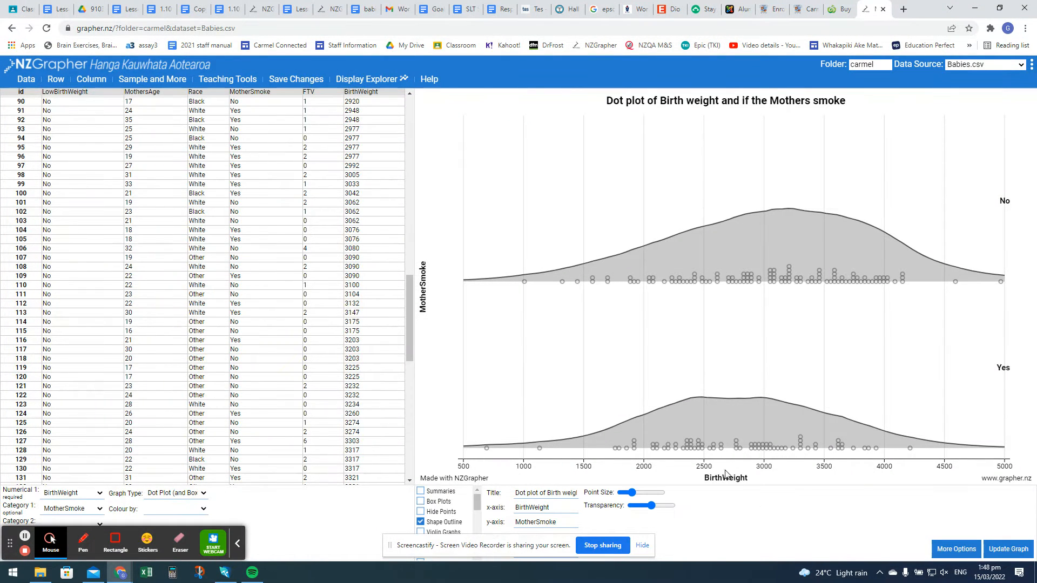
{"action": "left_click", "coordinate": [769, 306]}
{"action": "right_click", "coordinate": [770, 308]}
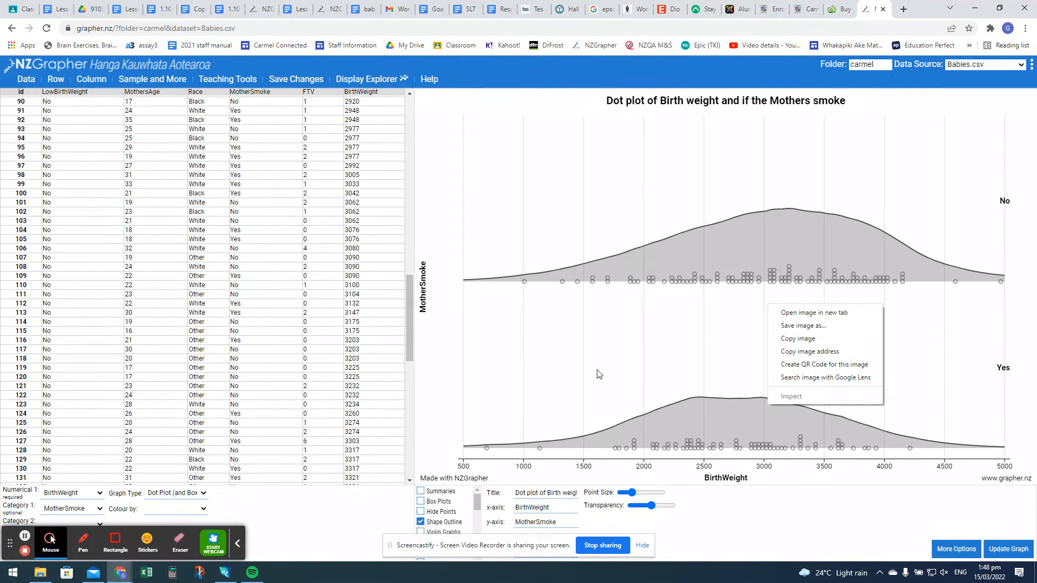
{"action": "left_click", "coordinate": [605, 332]}
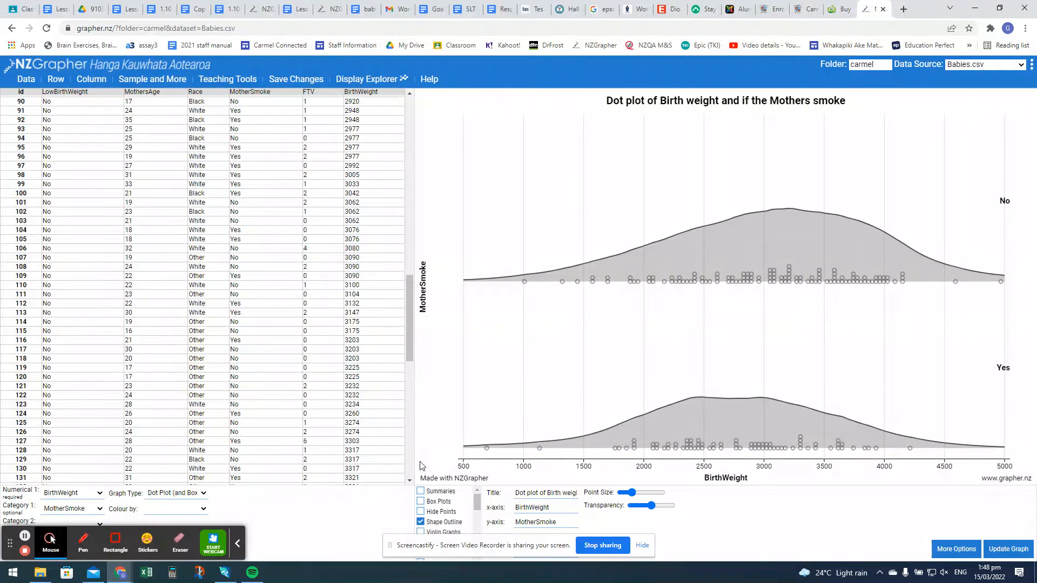
- Remove the shape outline from the graph and show high box plots above the dots instead of the regular box plots
{"action": "left_click", "coordinate": [421, 523]}
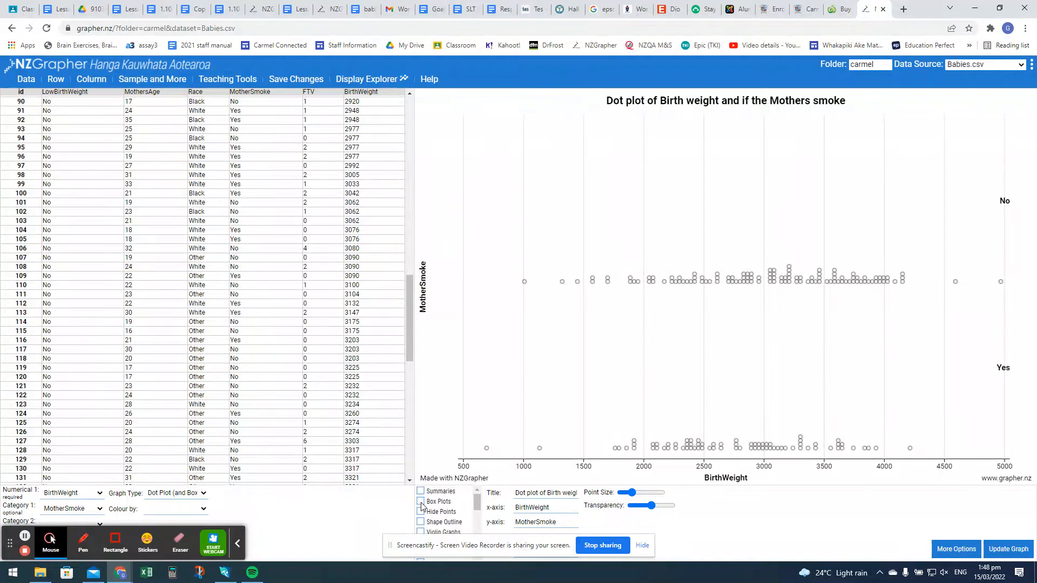
{"action": "left_click", "coordinate": [421, 503]}
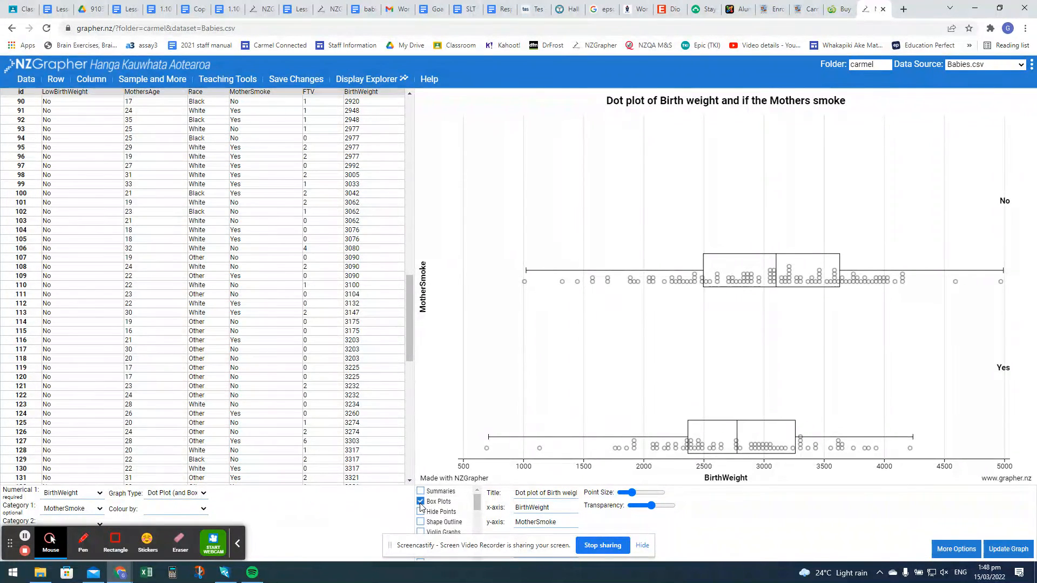
{"action": "left_click", "coordinate": [420, 503]}
{"action": "scroll", "coordinate": [430, 510], "scroll_direction": "down", "scroll_amount": 2}
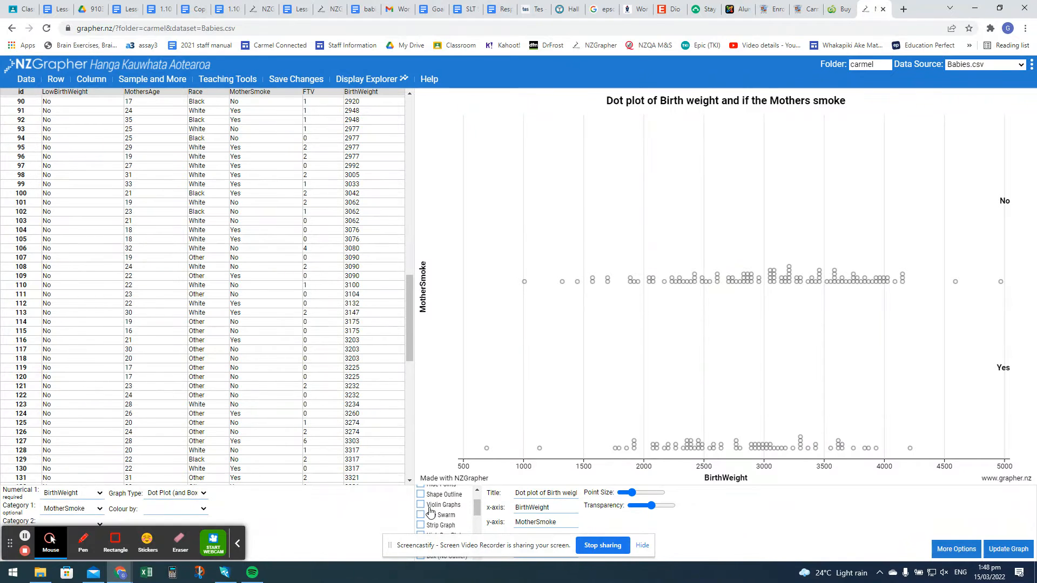
{"action": "scroll", "coordinate": [430, 510], "scroll_direction": "down", "scroll_amount": 1}
{"action": "left_click", "coordinate": [421, 518]}
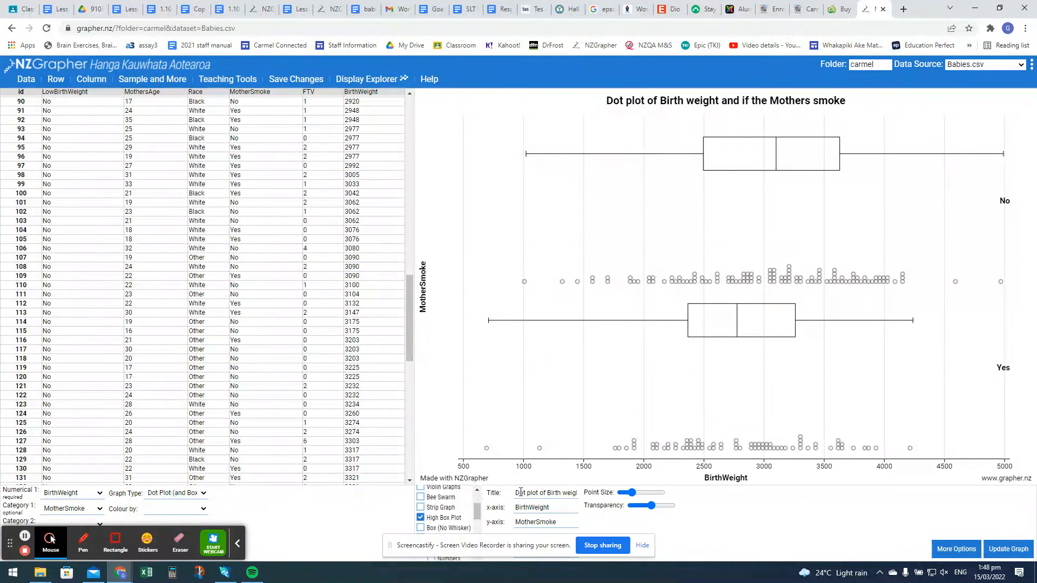
- Retitle the graph "Box and whisker diagram of Birth weight and if the Mothers smoke", update it, and display the summary statistics
{"action": "left_click", "coordinate": [518, 493]}
{"action": "type", "text": "Box and whisker diagram"}
{"action": "key", "text": "ctrl+shift+Right"}
{"action": "key", "text": "ctrl+shift+Right"}
{"action": "key", "text": "ctrl+shift+Right"}
{"action": "key", "text": "BackSpace"}
{"action": "left_click", "coordinate": [1009, 548]}
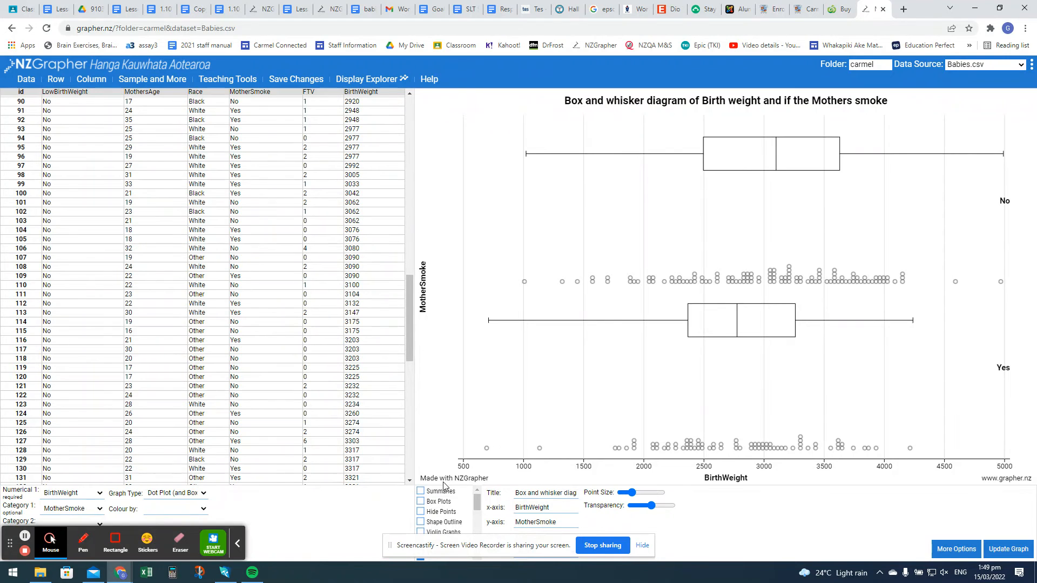
{"action": "left_click", "coordinate": [420, 492]}
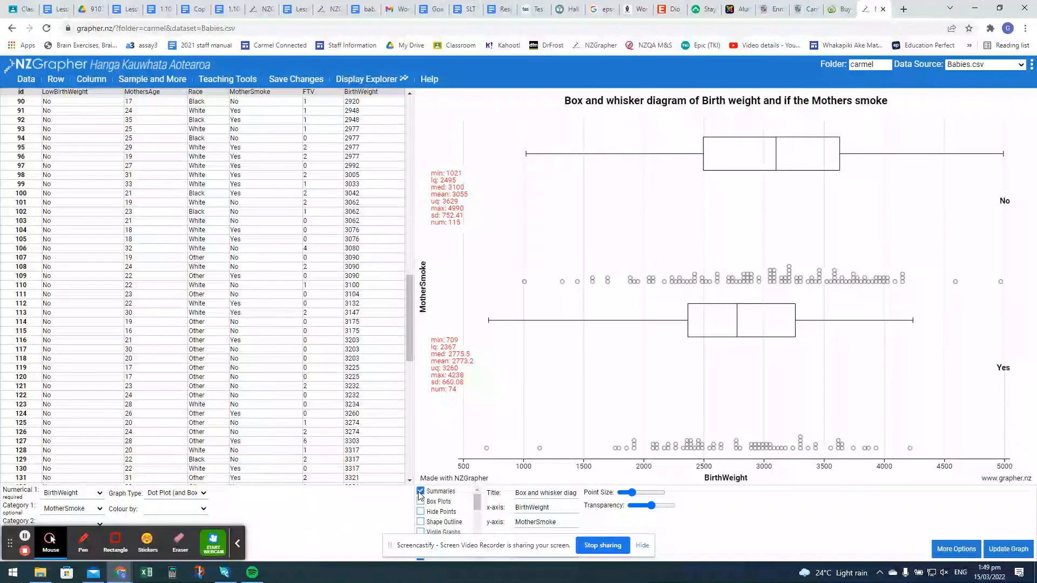